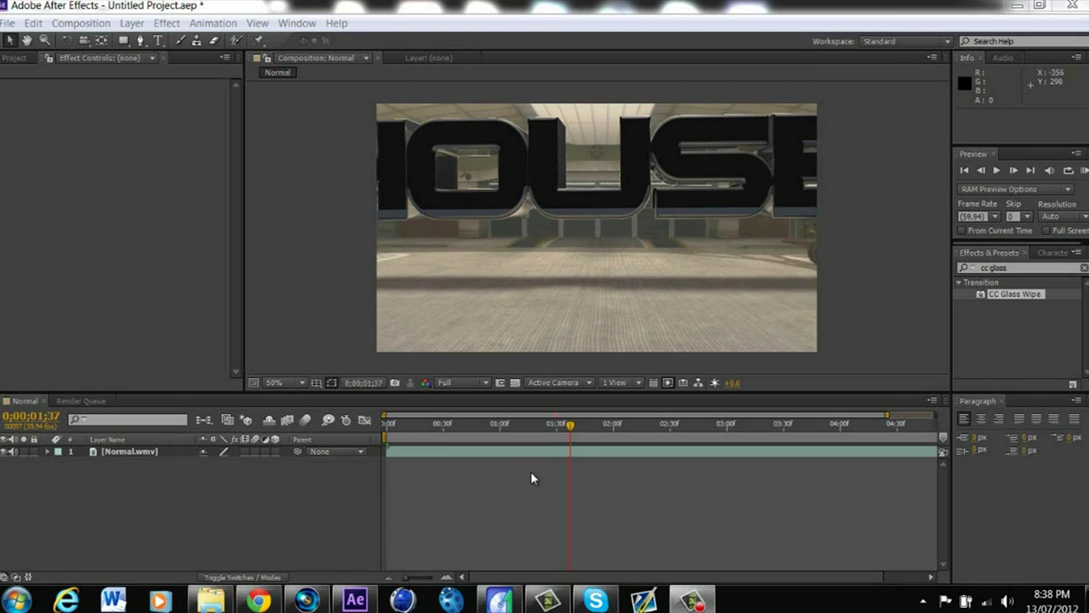
Step: Step frame by frame through the reference transition in Vegas Pro until HOUSE reads normally
click(307, 600)
click(622, 462)
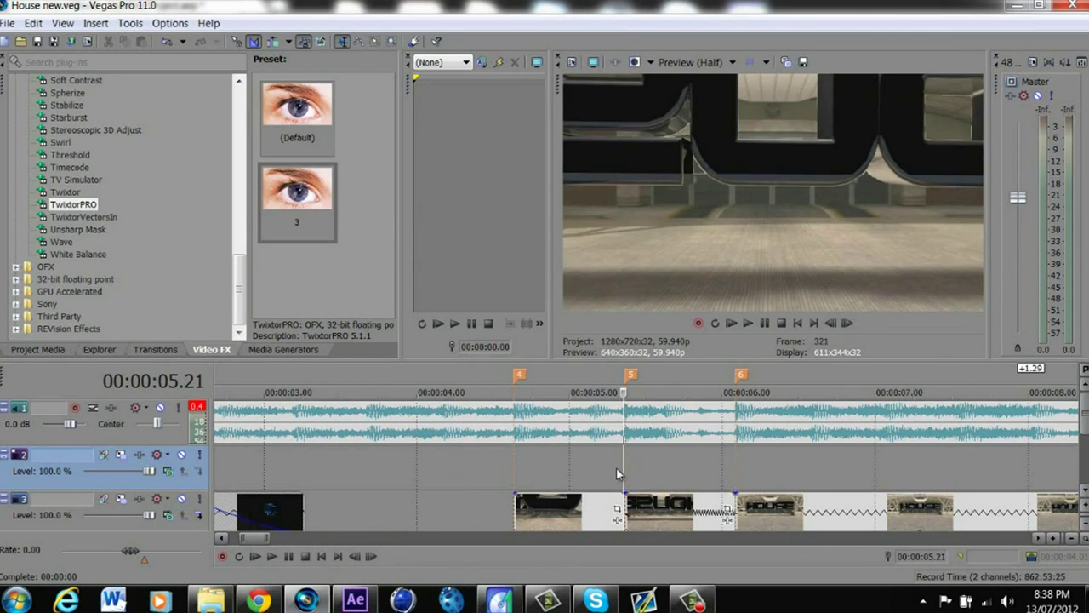
key(Right)
scroll(616, 468, up, 1)
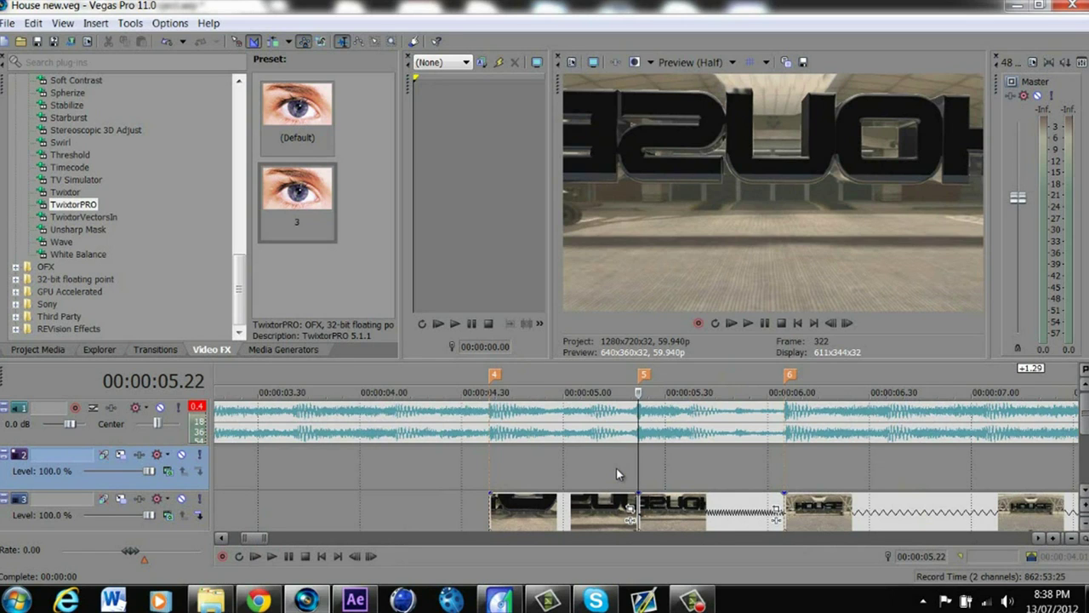
key(Right)
key(Left)
key(Right)
key(Right)
key(Right)
key(Right)
key(Right)
key(Right)
key(Right)
key(Right)
key(Right)
key(Right)
key(Right)
key(Right)
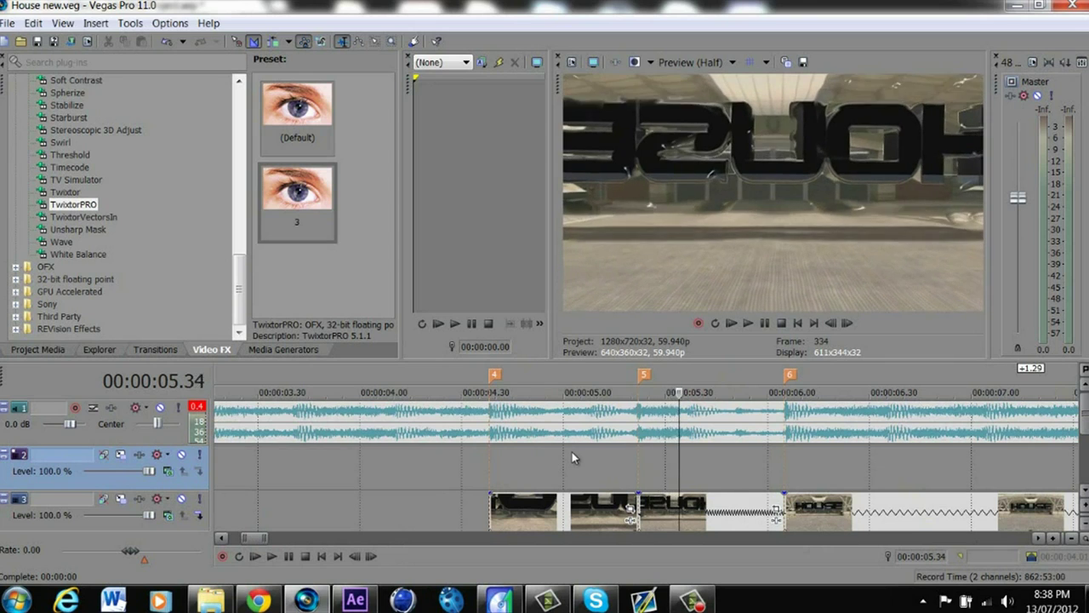
key(Right)
key(Right)
key(Right)
key(Right)
key(Right)
key(Right)
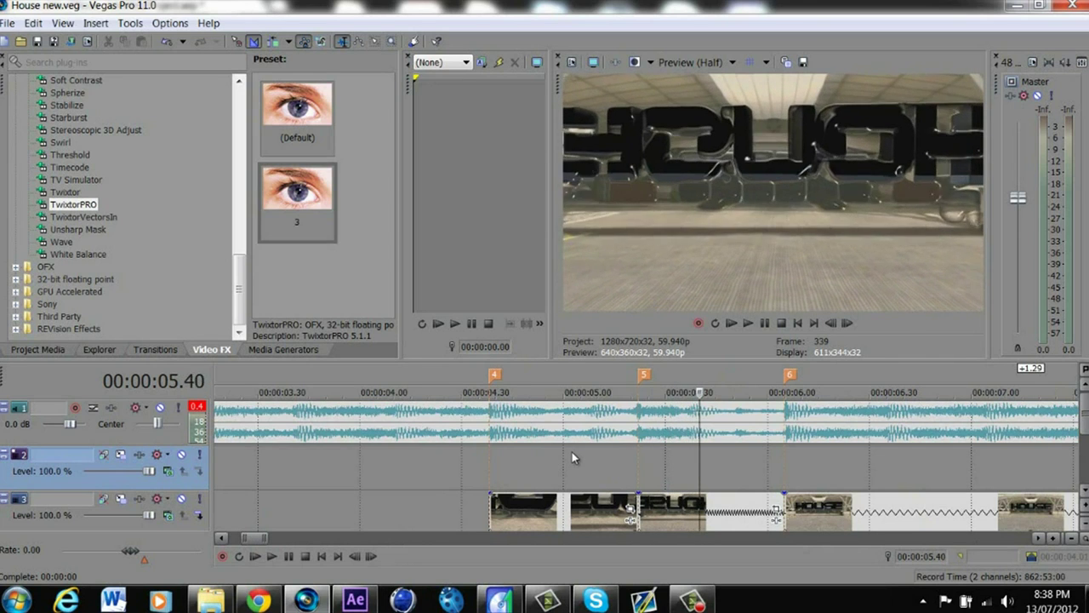
key(Right)
key(Right)
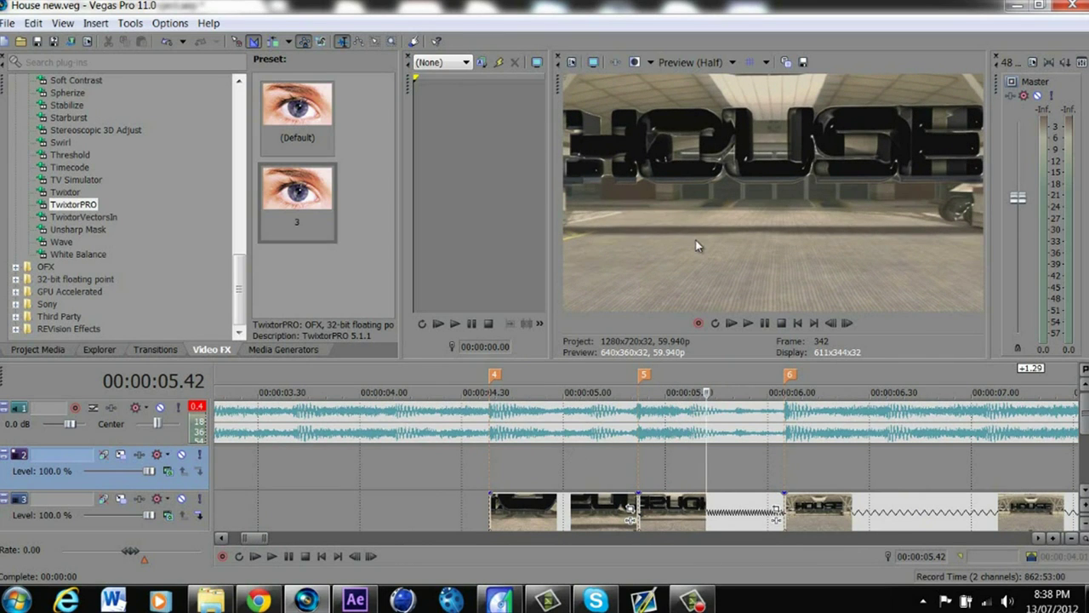
key(Right)
key(Right)
key(Right)
key(Right)
key(Right)
key(Right)
key(Right)
key(Right)
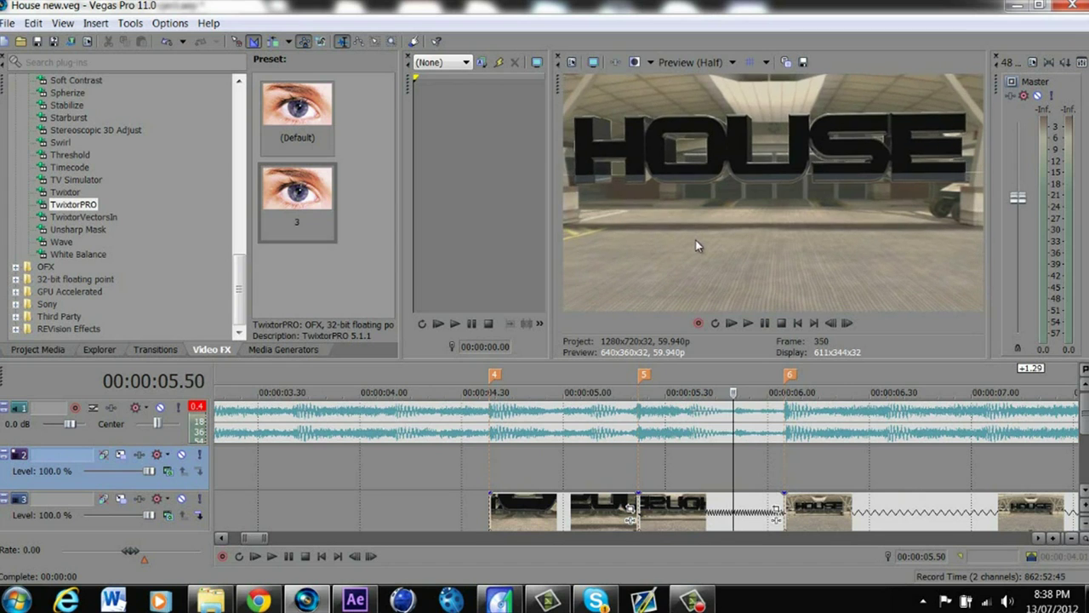
key(Right)
key(Right)
key(Right)
key(Right)
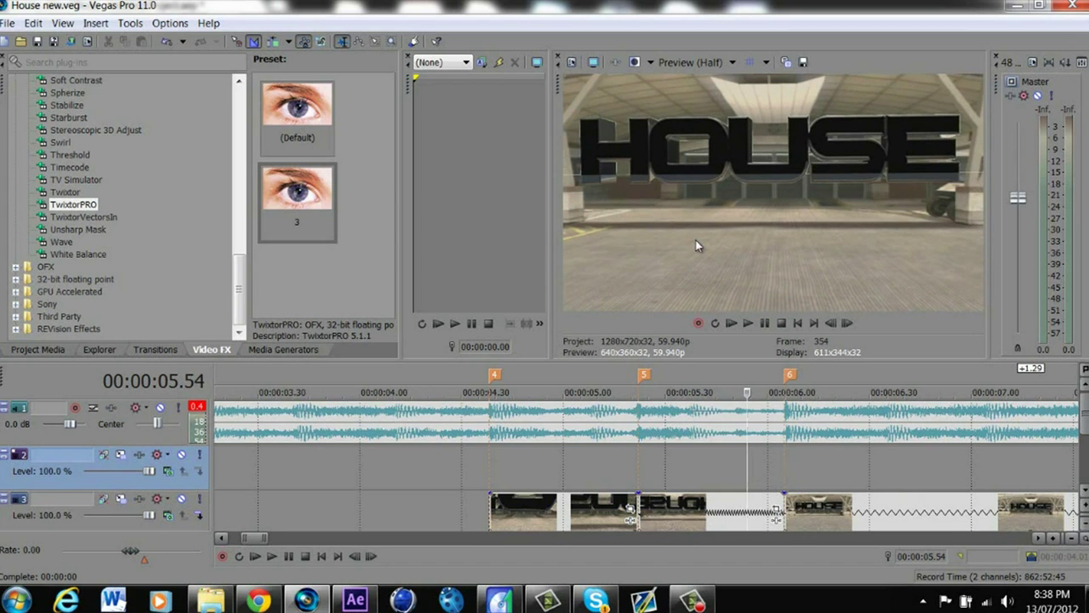
key(Right)
key(Right)
key(Right)
key(Right)
key(Right)
key(Right)
key(Right)
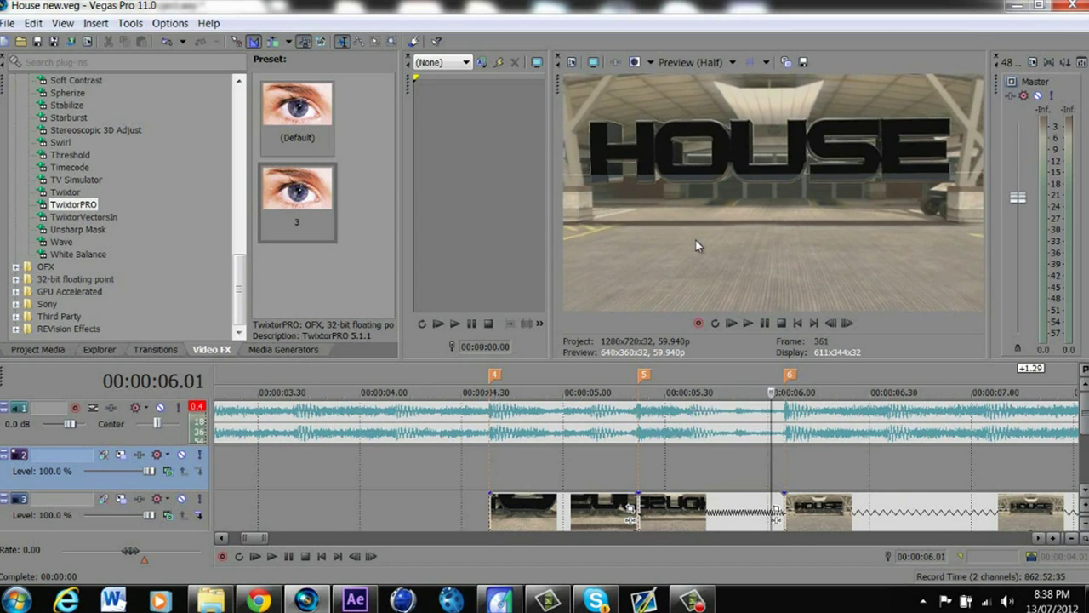
key(Right)
key(Right)
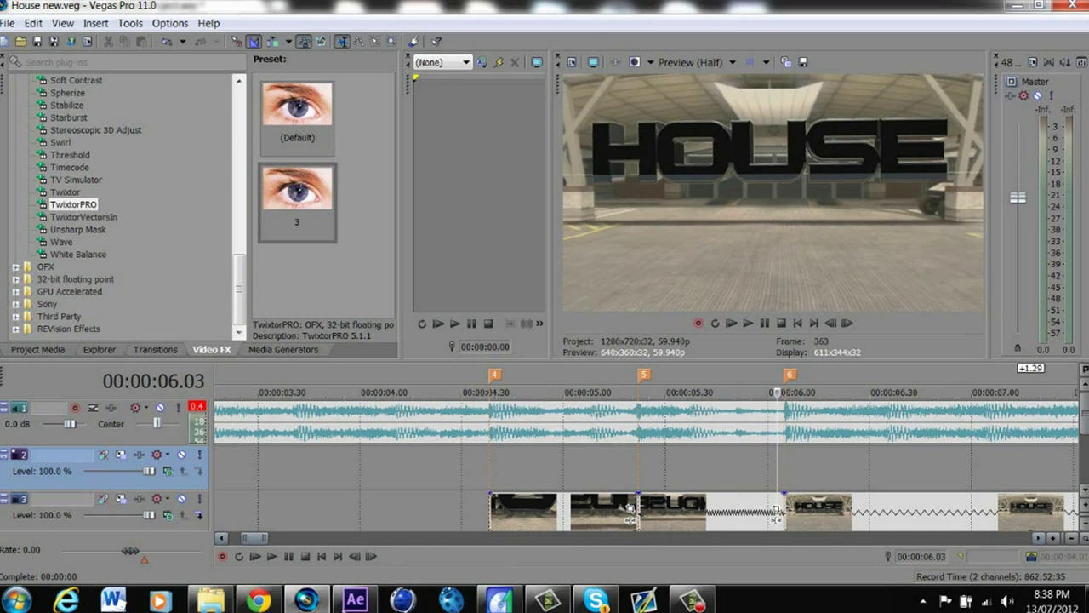
Step: Back in After Effects, scrub the clip from 00:37 to around 01:19
click(356, 600)
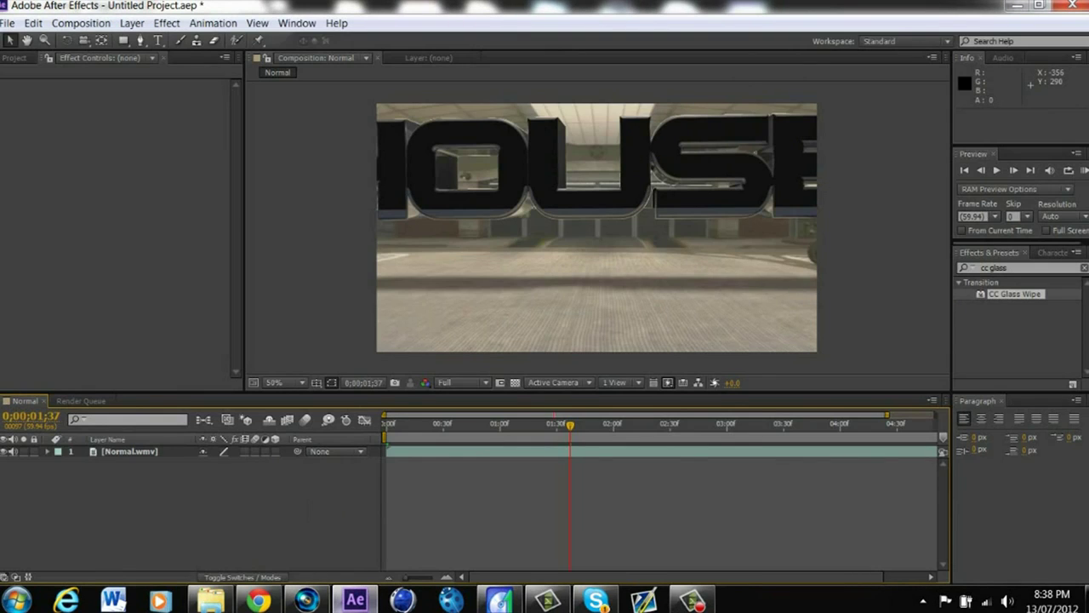
click(456, 424)
drag(448, 431, 535, 429)
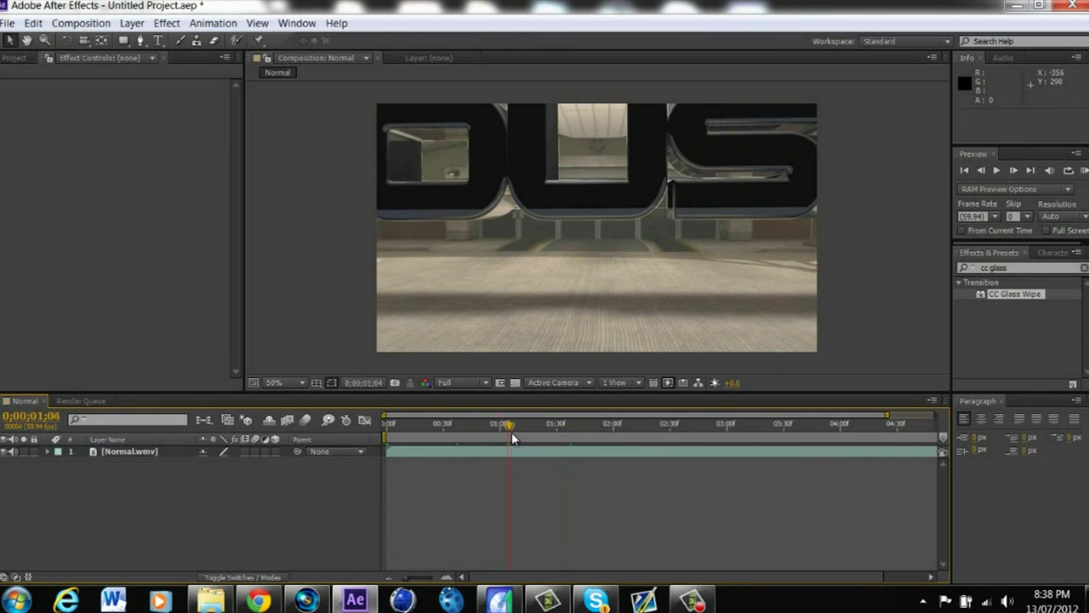
drag(550, 416, 569, 420)
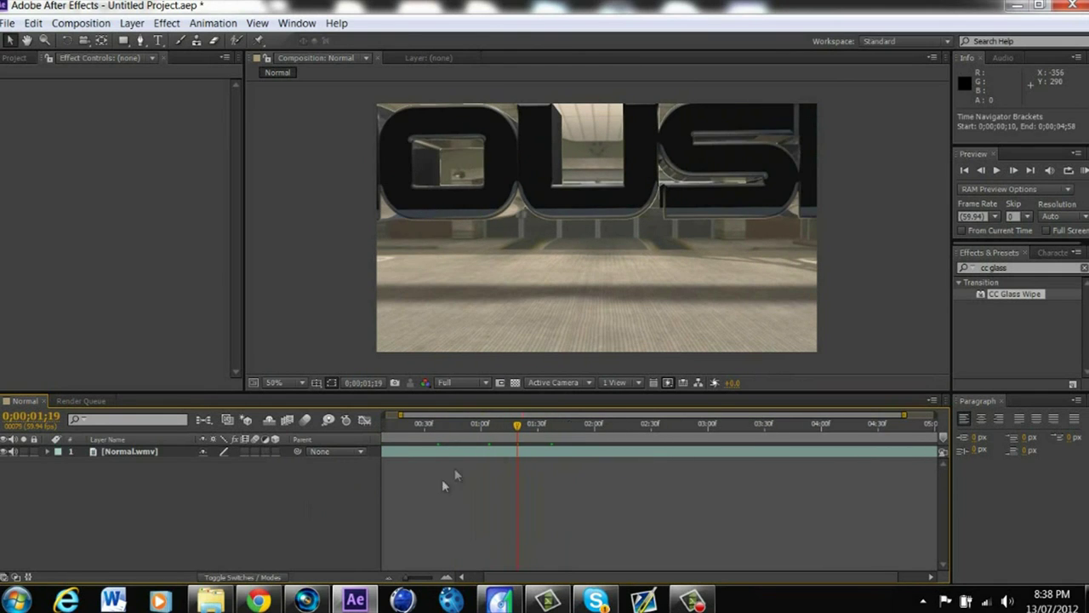
drag(417, 579, 446, 584)
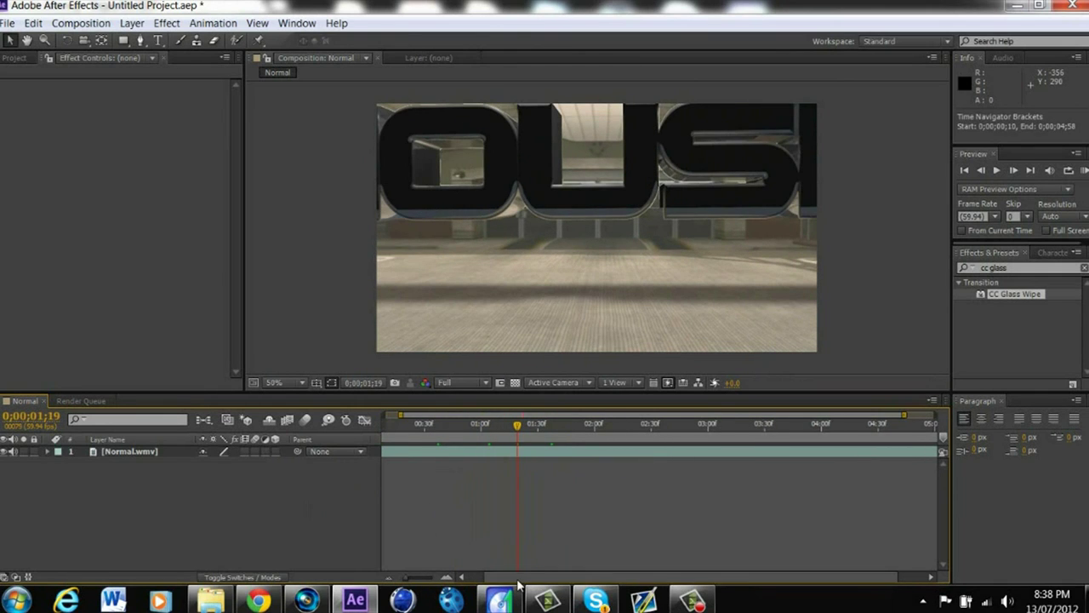
Step: Duplicate the Normal.wmv layer and rename the top copy to Flip
click(143, 458)
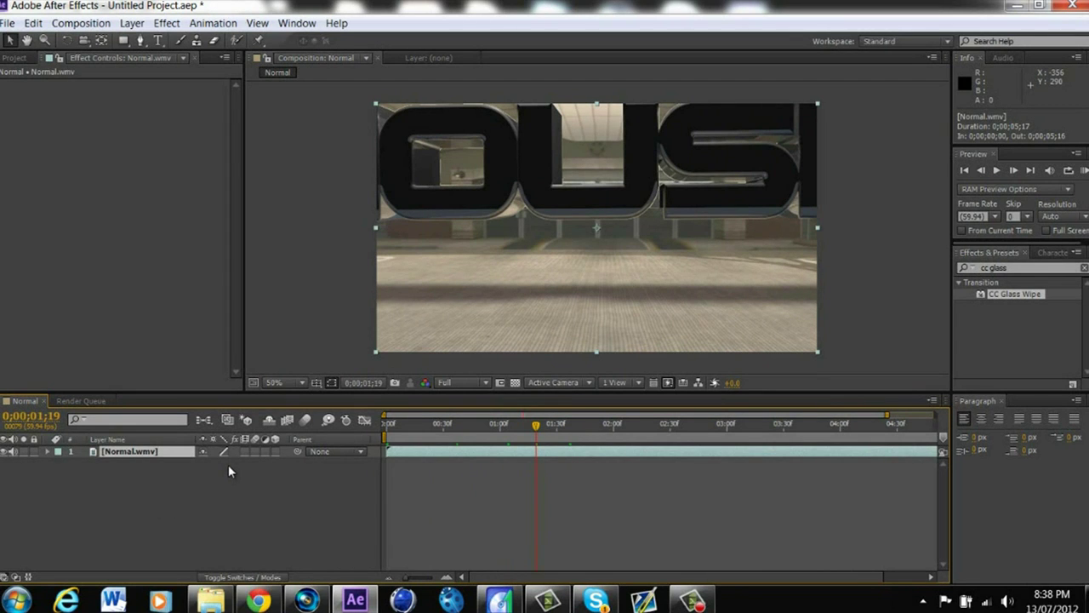
key(ctrl+d)
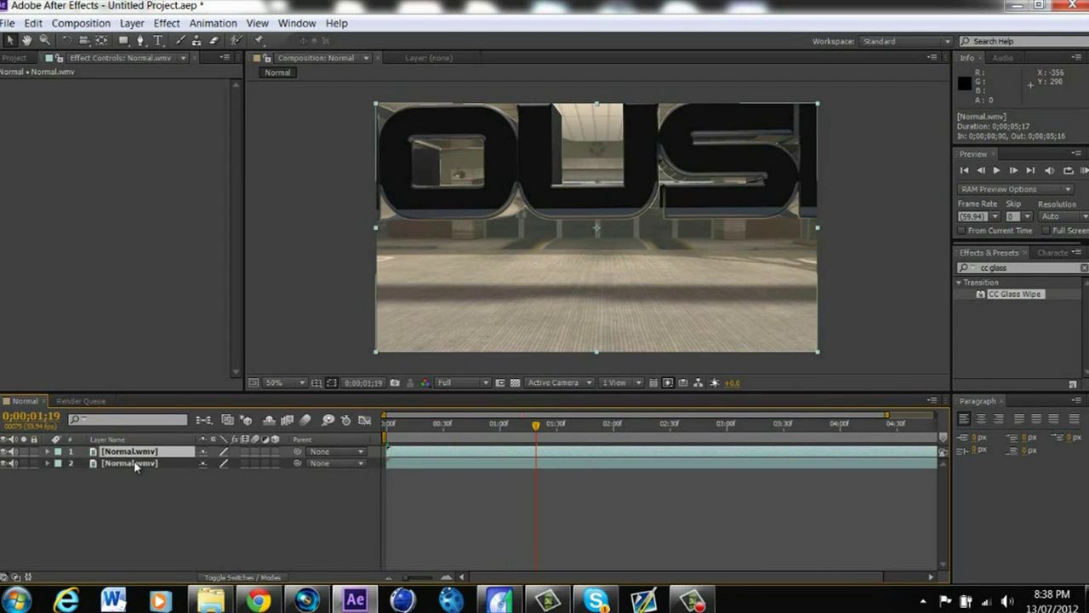
right_click(128, 461)
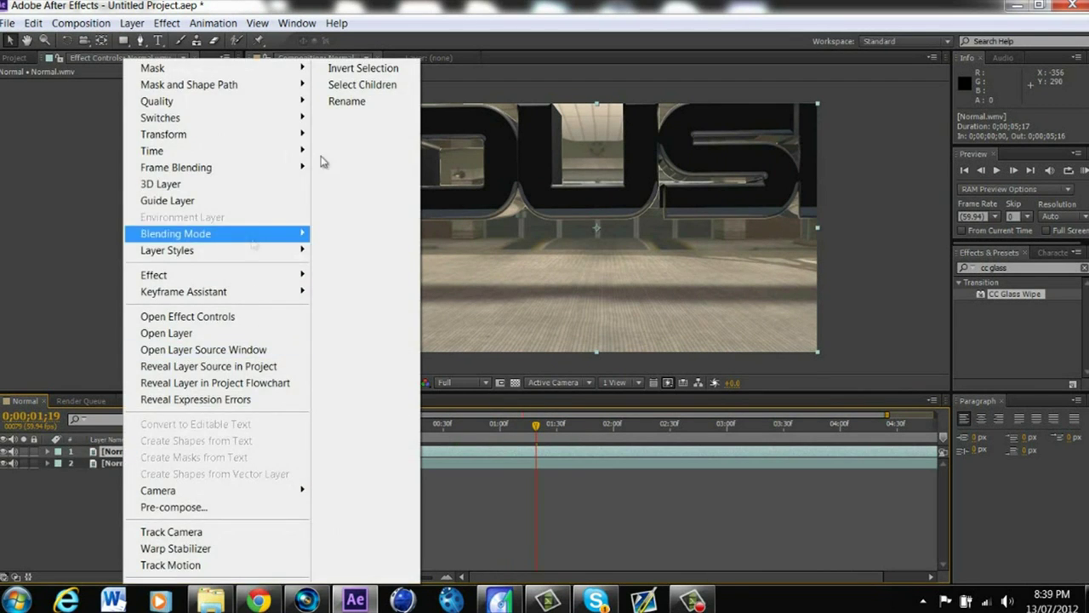
click(349, 103)
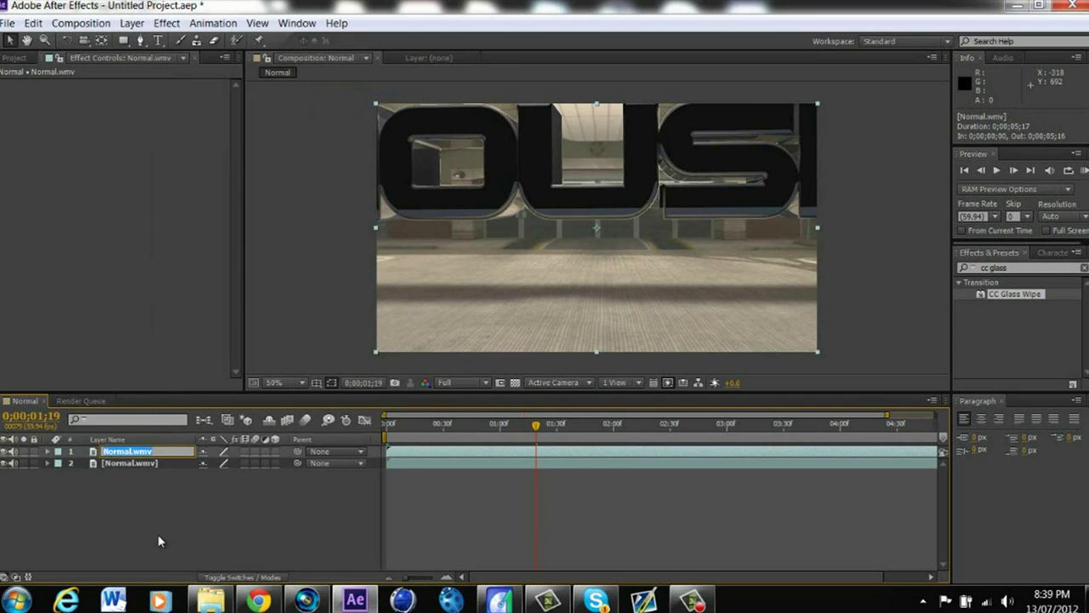
text(Flip)
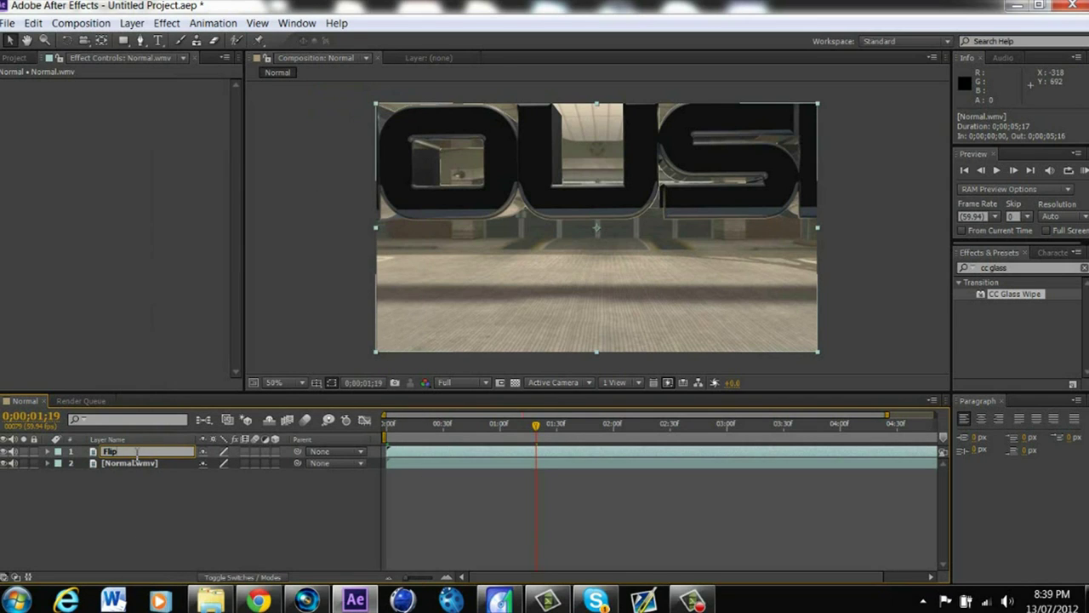
key(Return)
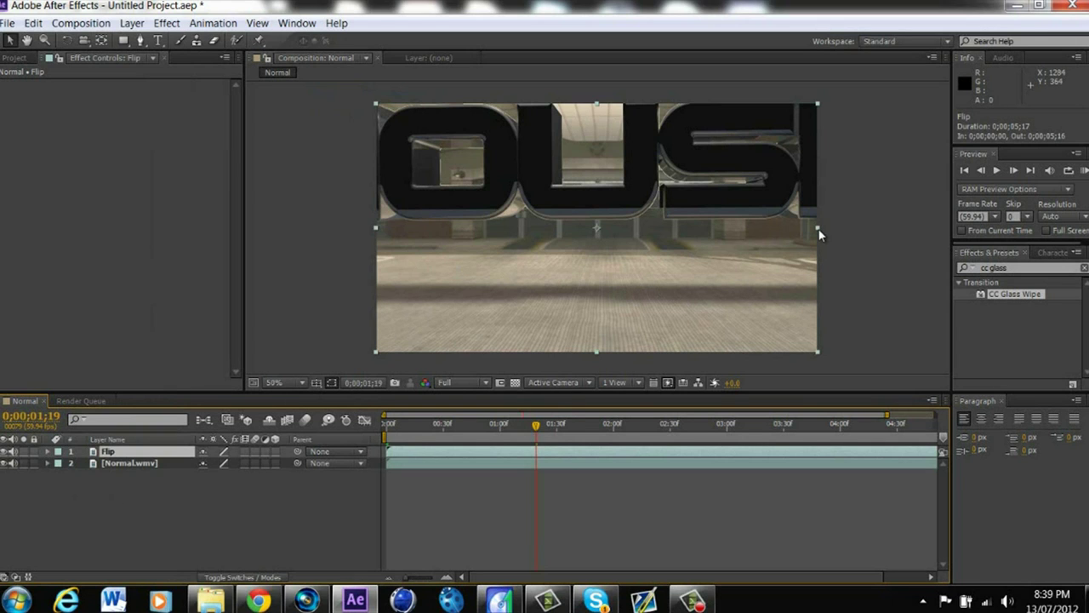
Step: Mirror the Flip layer horizontally at -67%, 67% scale, with the playhead at 0;00;00;59
mouse_move(818, 228)
mouse_down()
mouse_move(598, 253)
mouse_move(371, 235)
mouse_up()
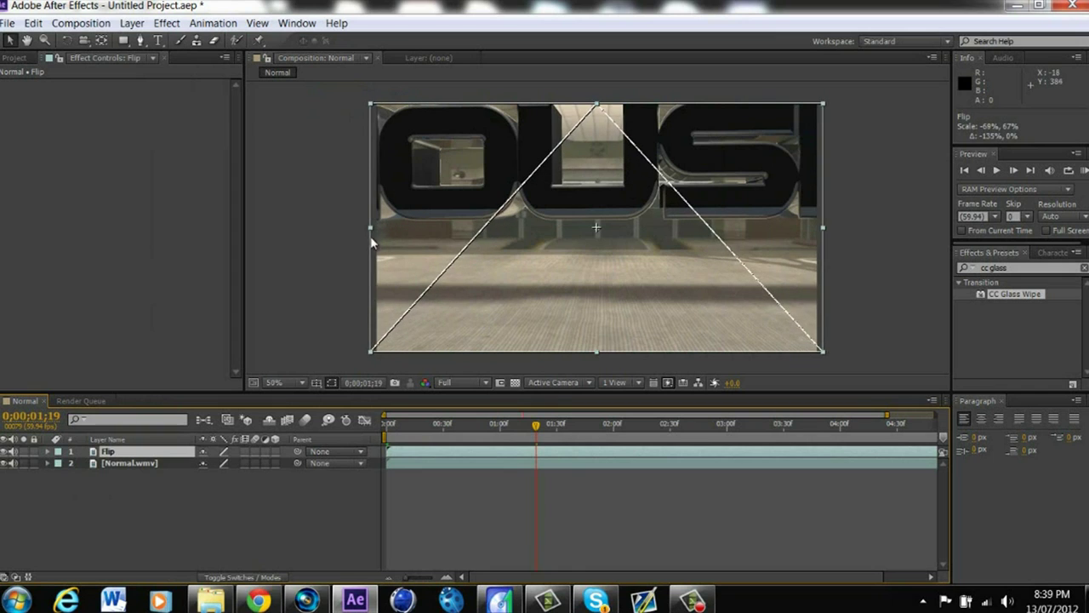
drag(371, 242, 376, 242)
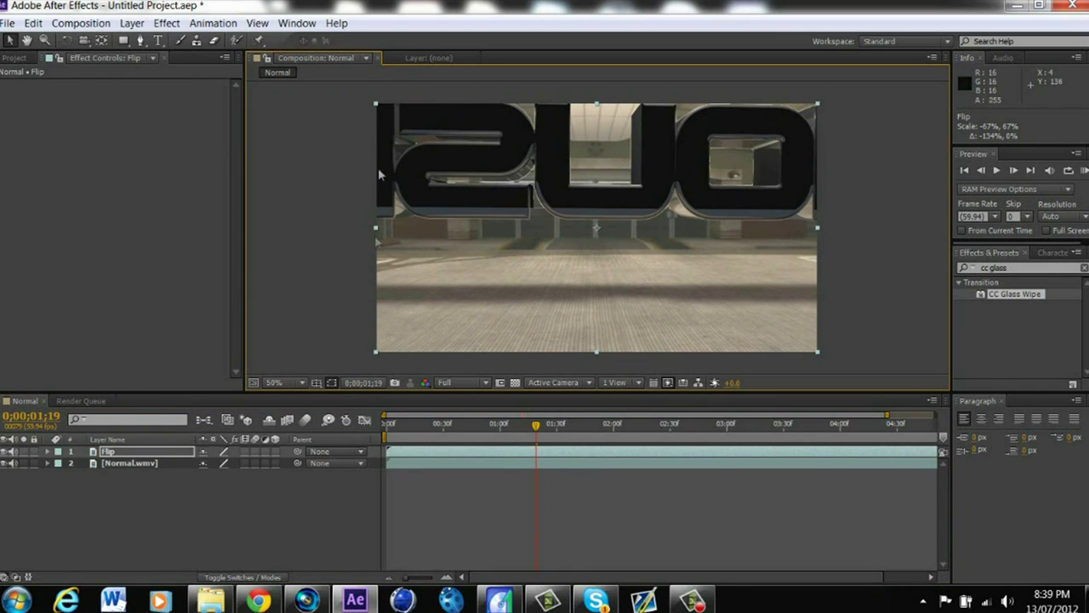
click(498, 424)
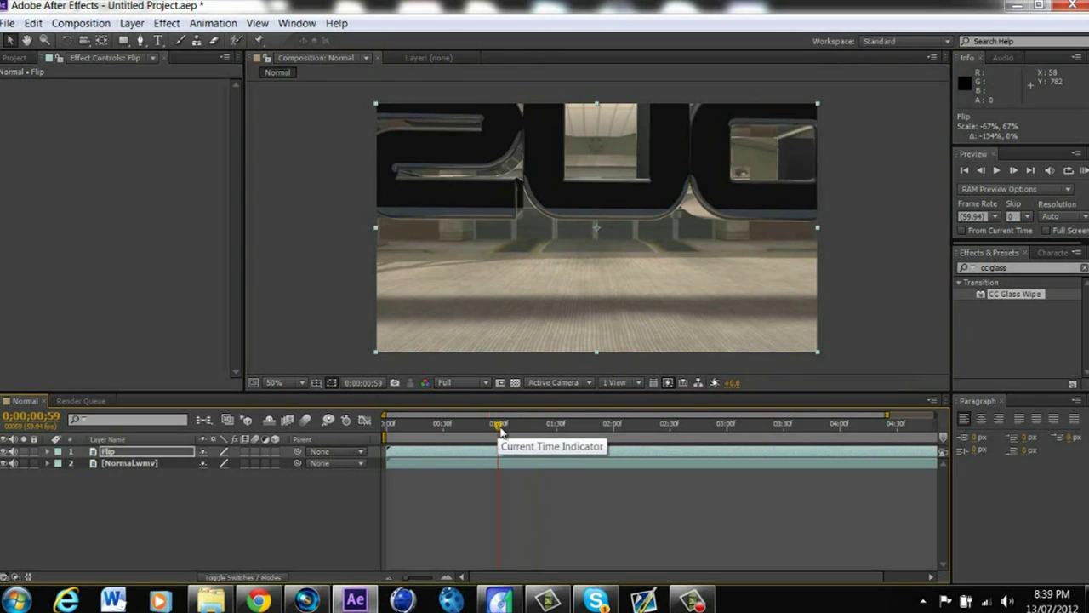
Step: Add a new adjustment layer to the composition above Flip
click(130, 493)
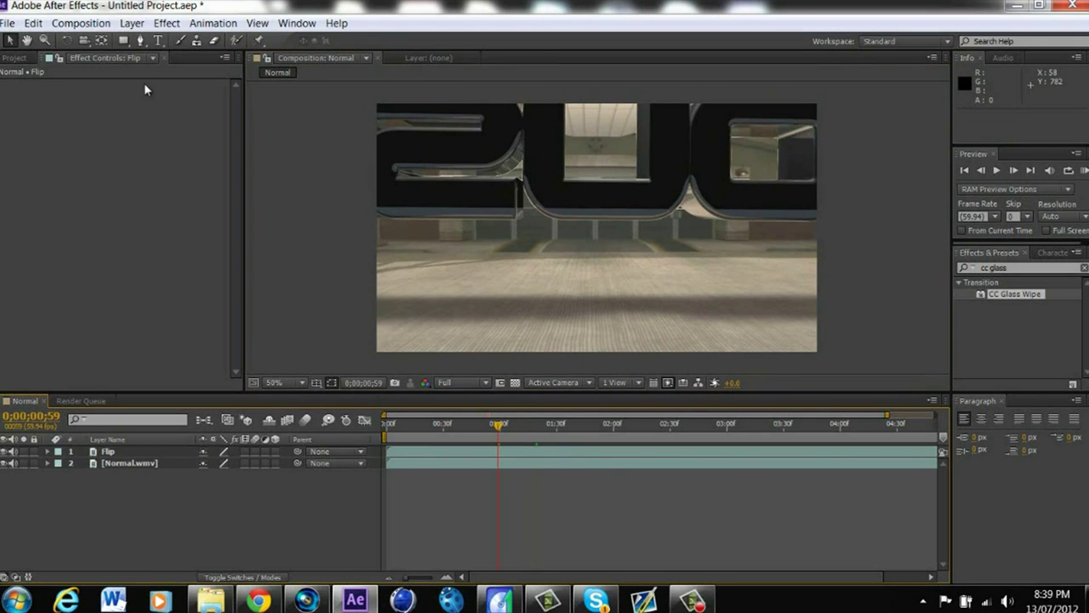
click(132, 23)
mouse_move(142, 41)
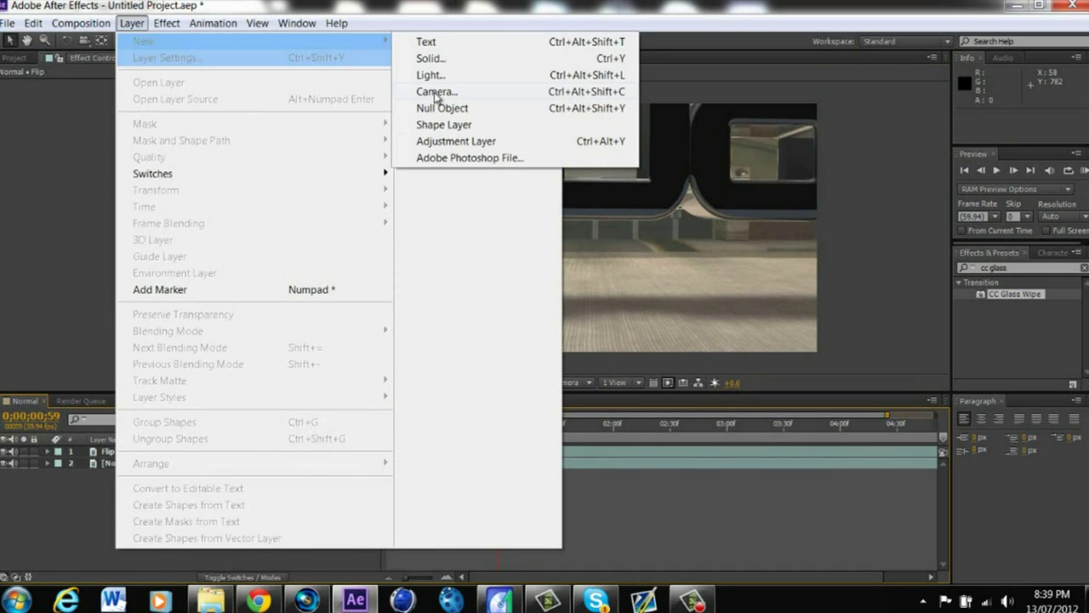
click(441, 141)
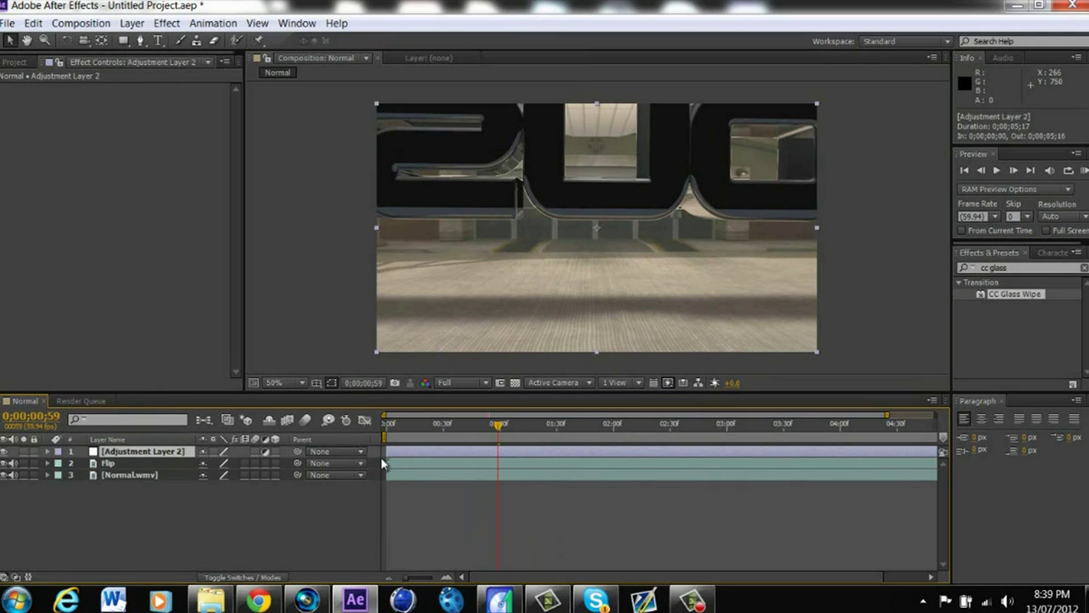
Step: Trim the adjustment layer to run from about 0;00;00;59 to 0;00;01;30
drag(387, 451, 498, 452)
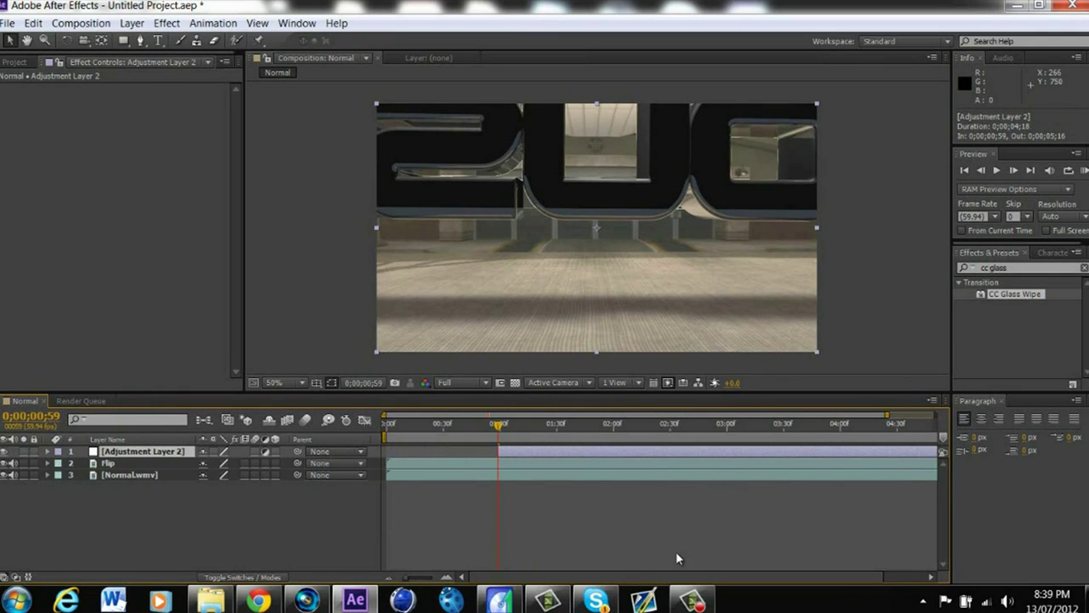
drag(494, 577, 788, 574)
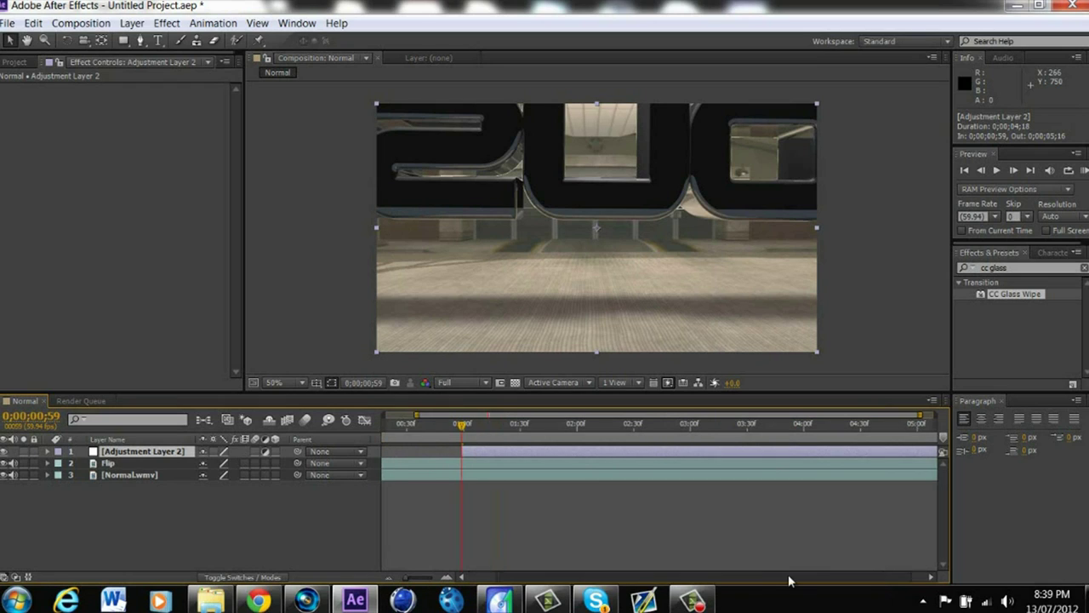
drag(934, 451, 715, 452)
drag(539, 496, 533, 494)
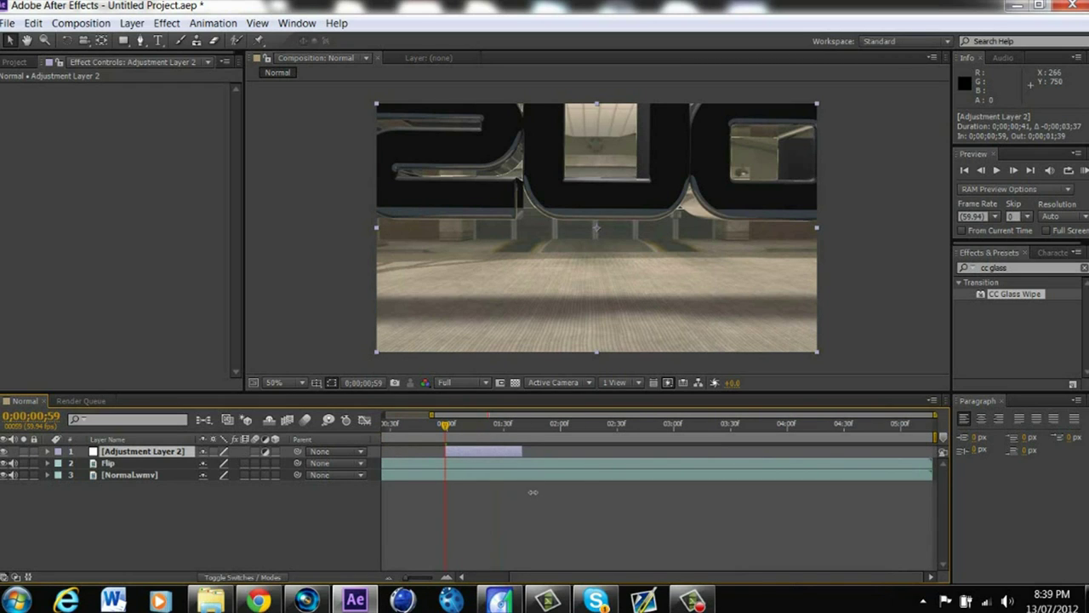
mouse_move(453, 436)
mouse_down()
mouse_move(512, 437)
mouse_move(460, 436)
mouse_up()
drag(531, 451, 504, 451)
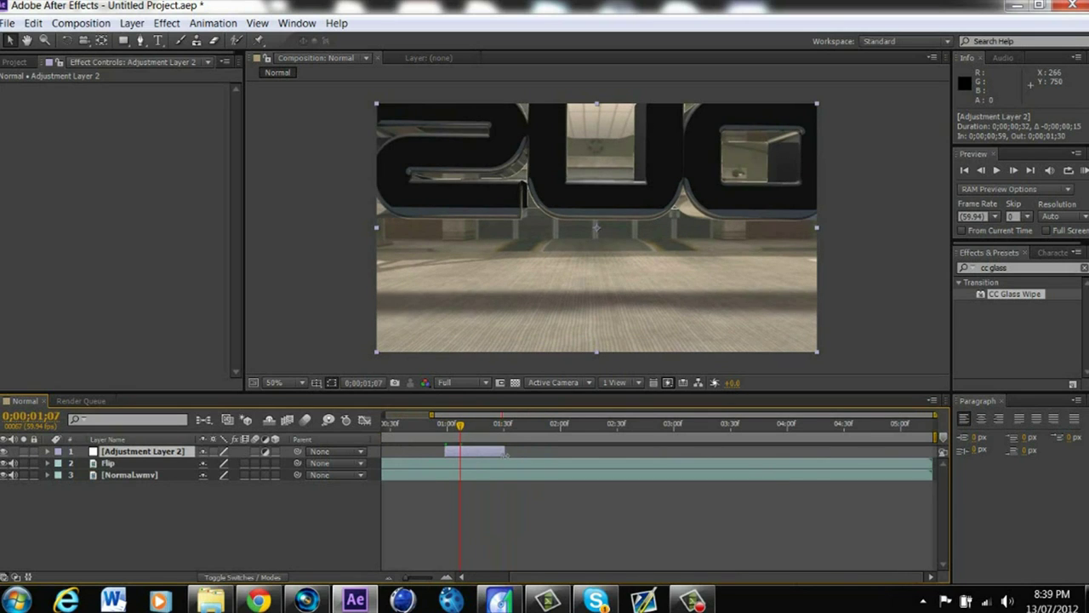
drag(528, 579, 488, 579)
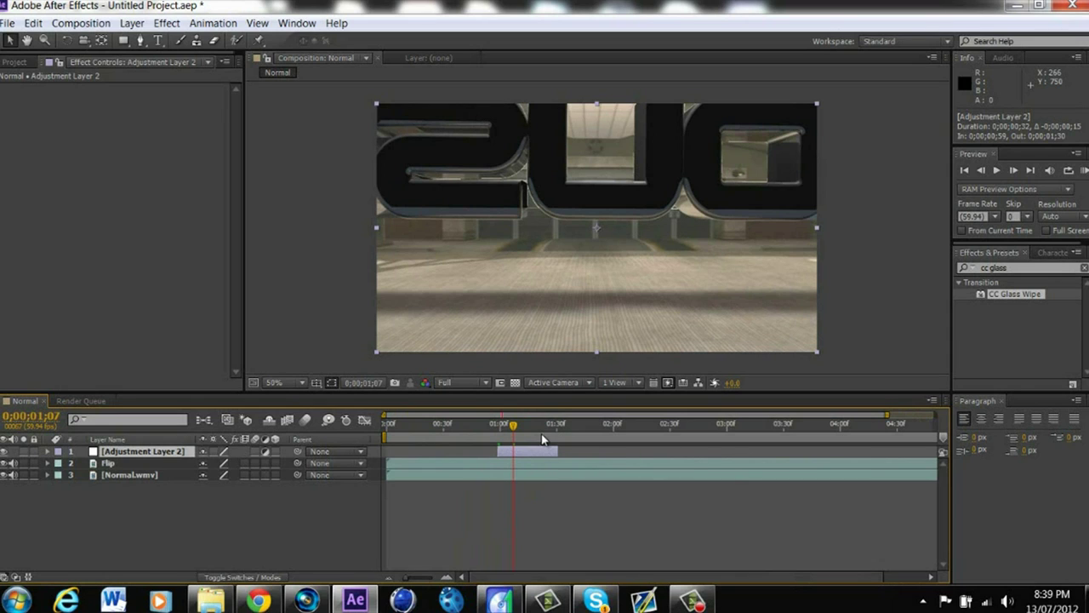
Step: At 0;00;00;59, apply the CC Glass Wipe effect to the adjustment layer
drag(514, 425, 499, 425)
click(1084, 268)
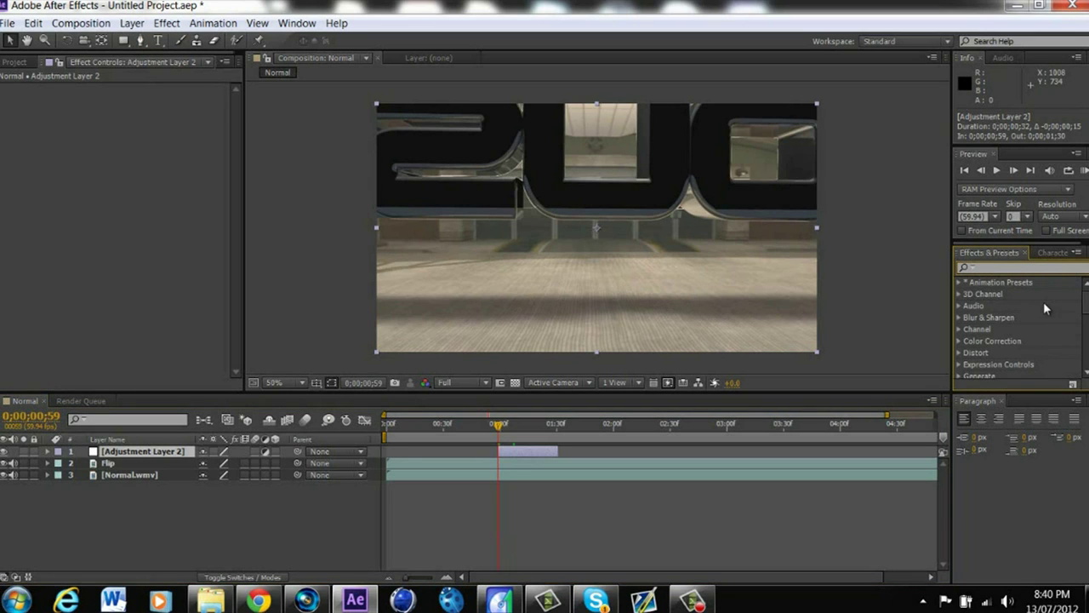
text(cc glass wip)
drag(1029, 300, 110, 453)
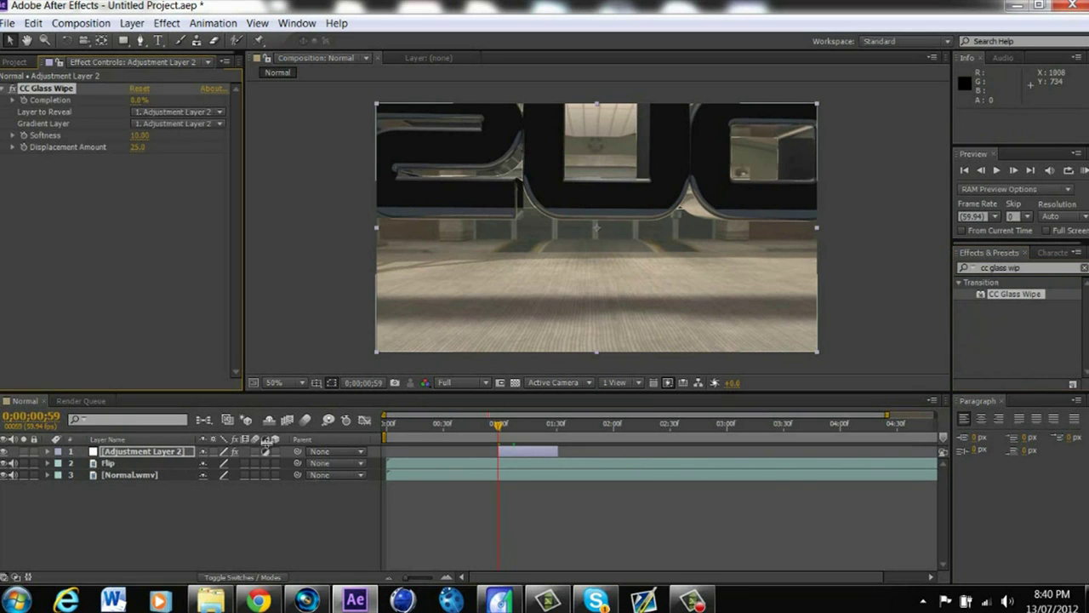
Step: Set CC Glass Wipe's Layer to Reveal to Normal.wmv and Gradient Layer to Flip
click(158, 113)
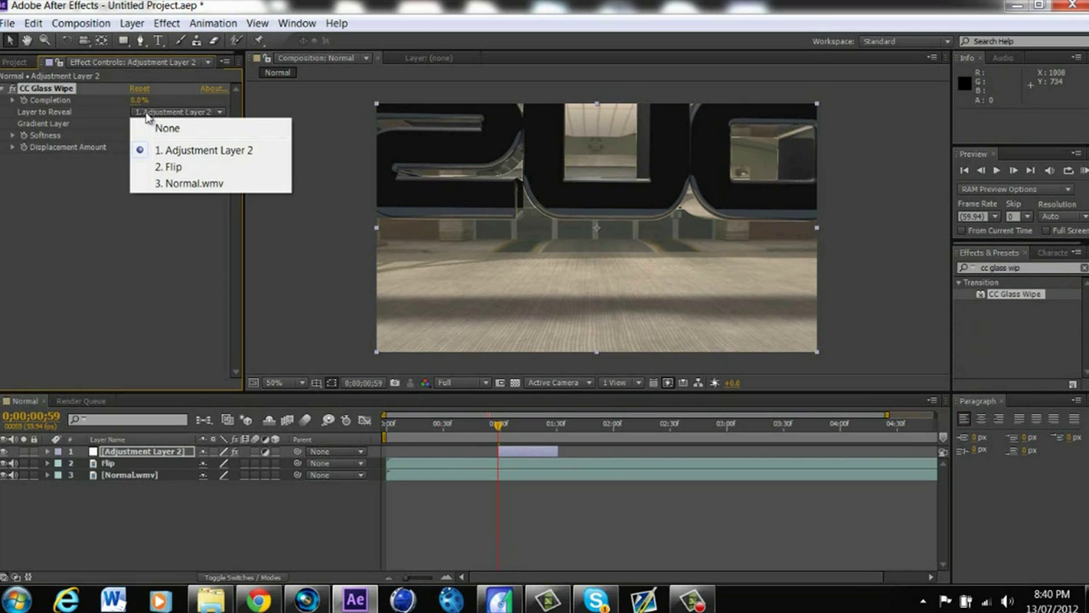
click(174, 184)
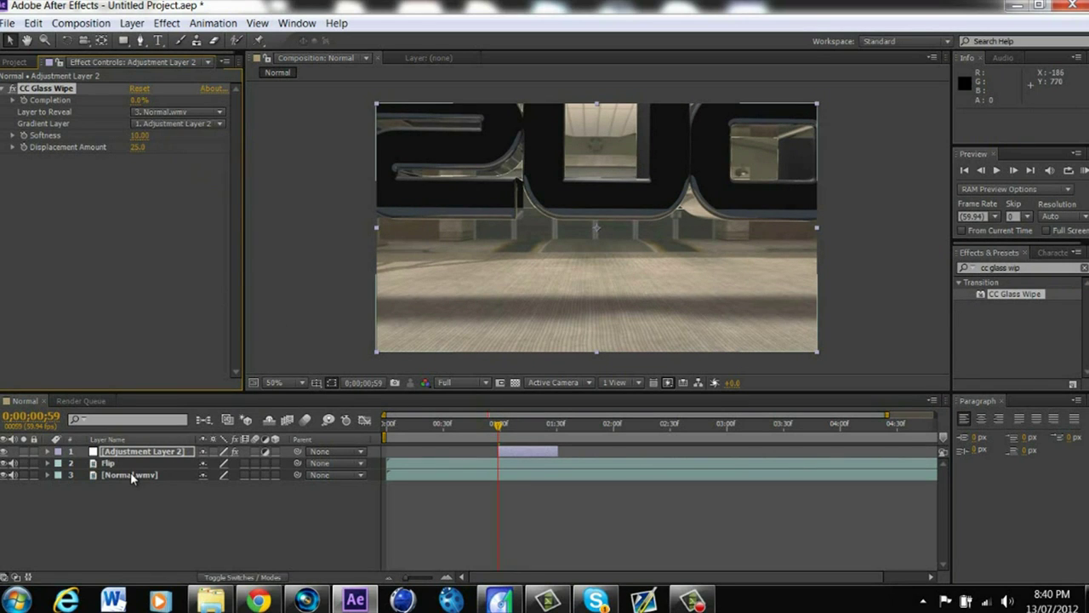
click(163, 122)
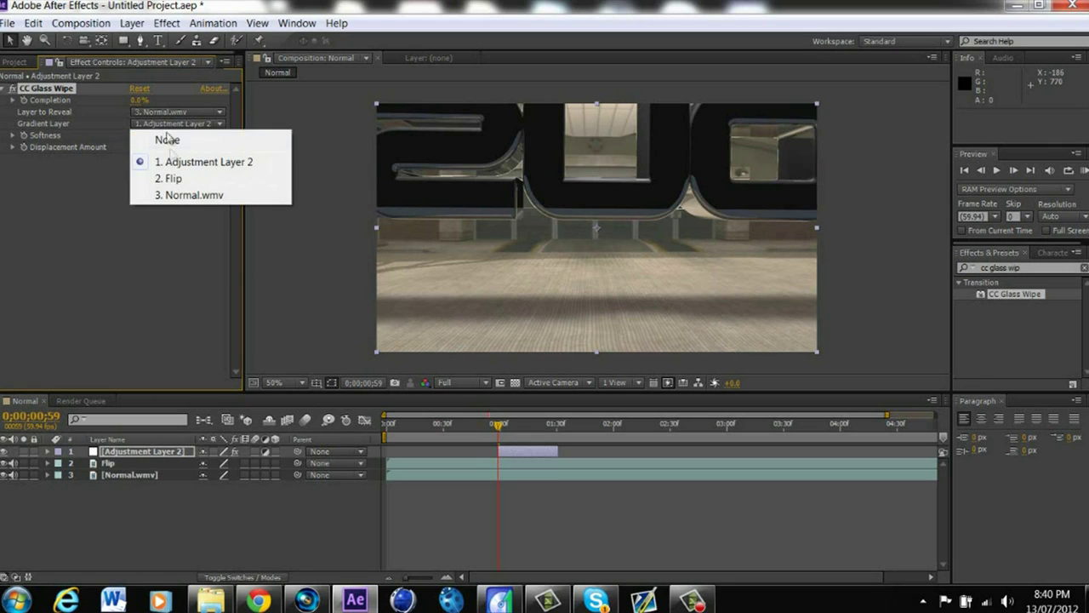
click(174, 179)
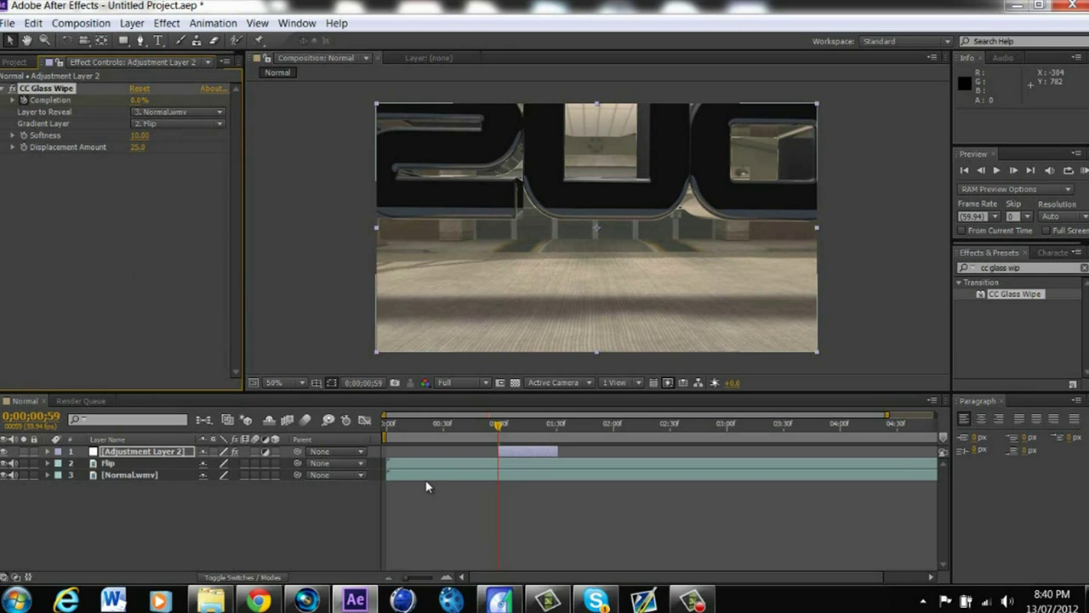
Step: At the adjustment layer's end, set the glass wipe Completion to 100%
drag(500, 438, 559, 430)
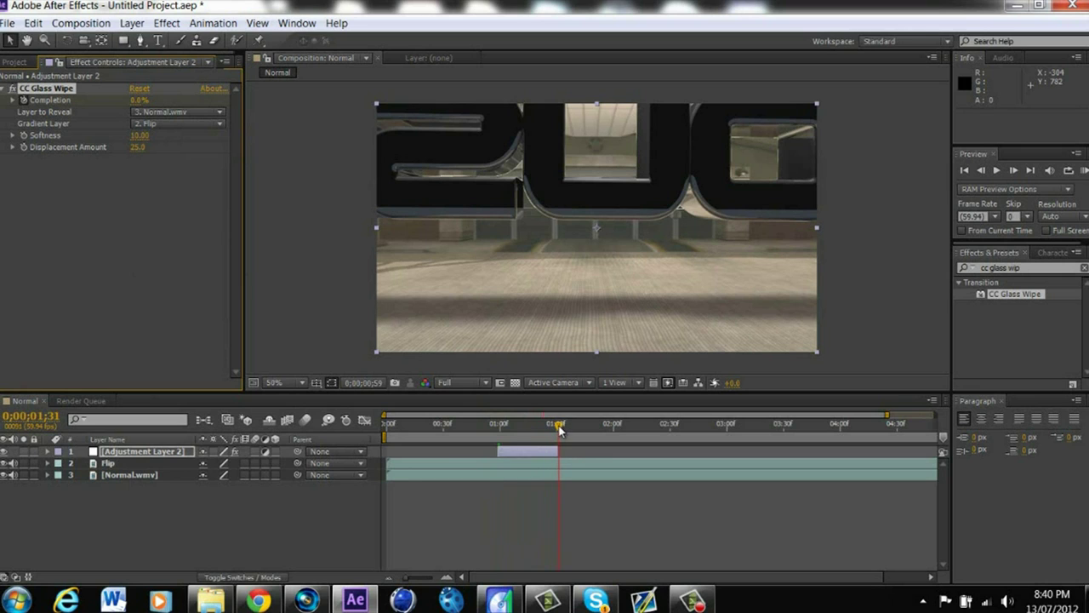
click(139, 100)
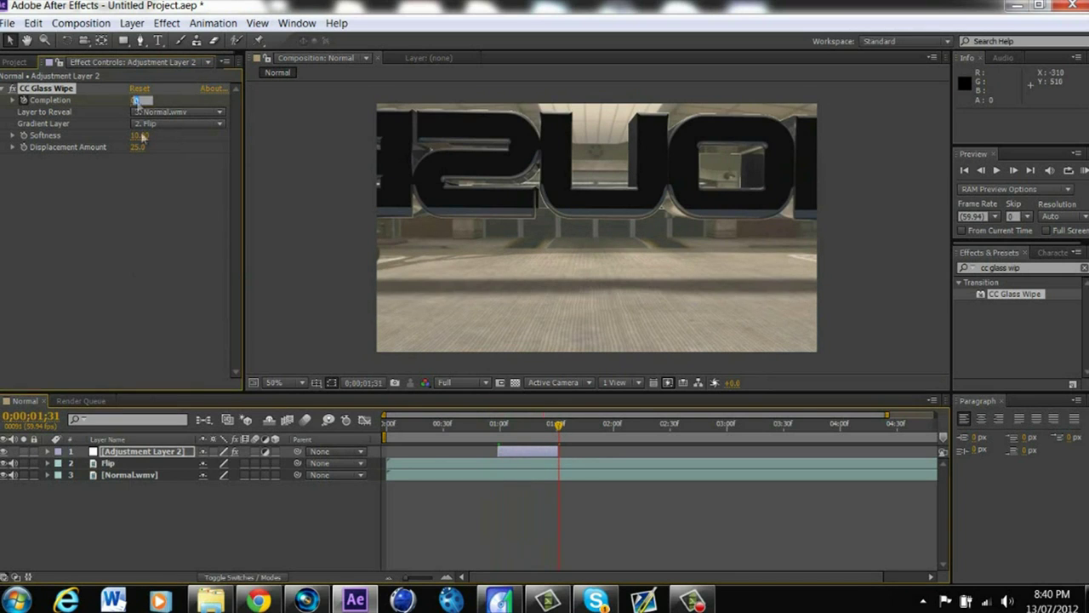
text(100)
key(Return)
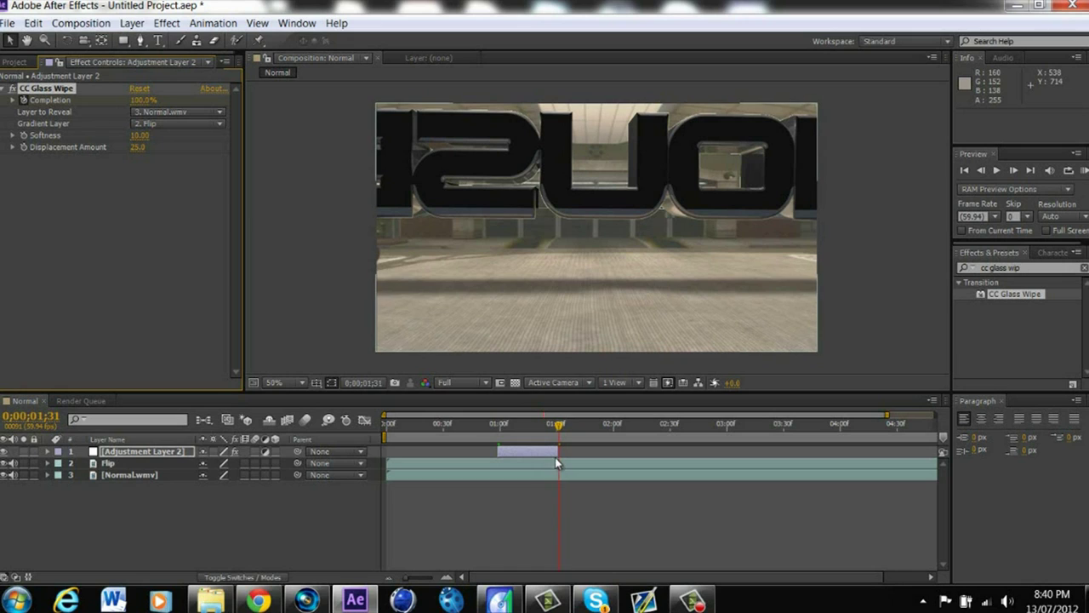
Step: Extend the adjustment layer to the composition's end and scrub through the wipe to preview it
drag(558, 451, 1036, 467)
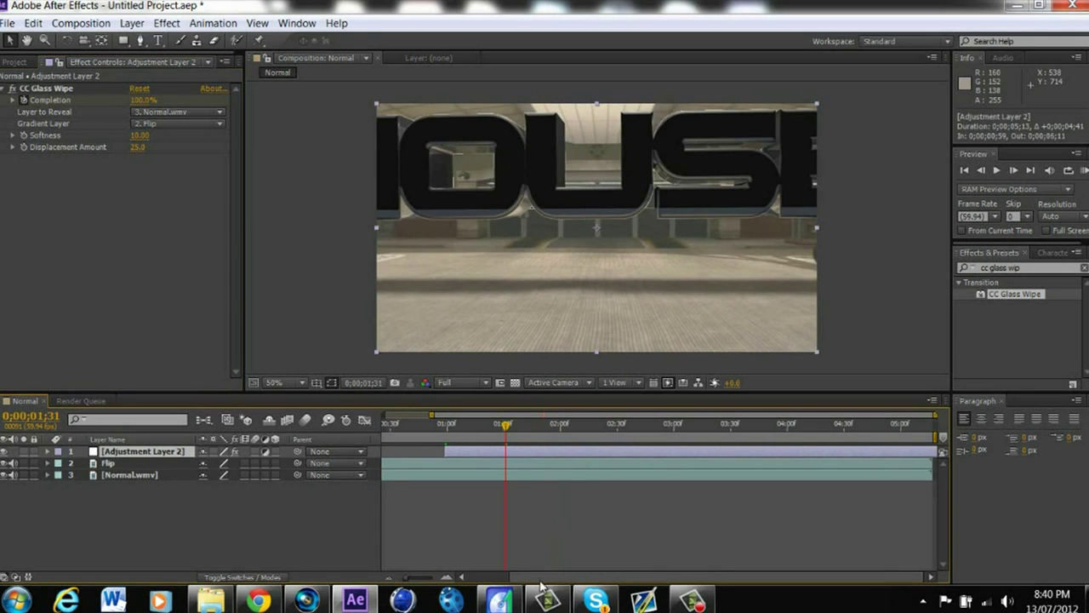
drag(408, 578, 430, 578)
mouse_move(559, 432)
mouse_down()
mouse_move(594, 440)
mouse_move(489, 430)
mouse_up()
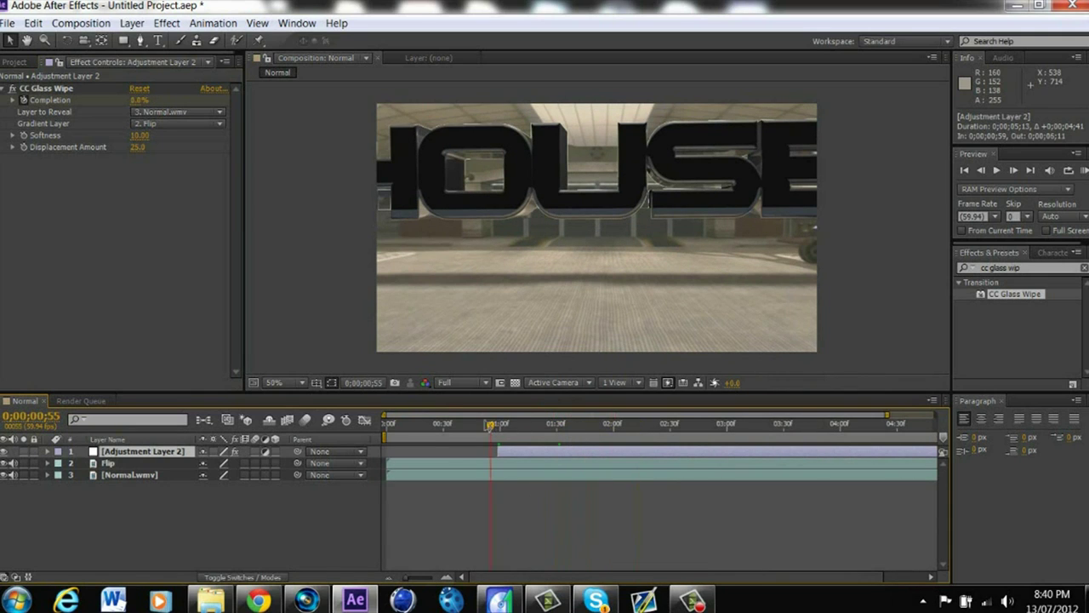
drag(491, 426, 523, 434)
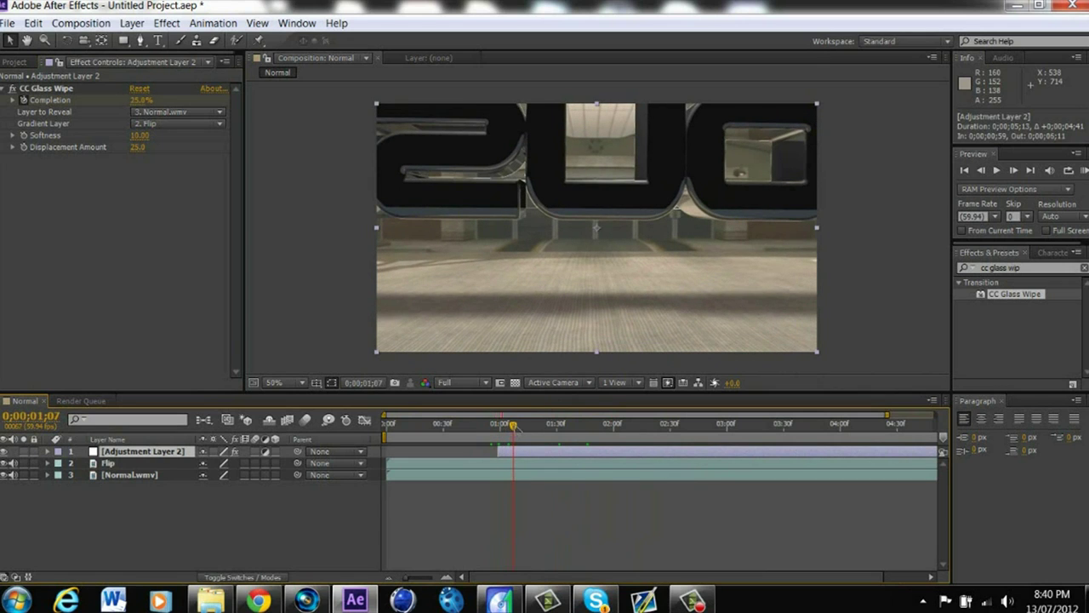
drag(523, 434, 655, 430)
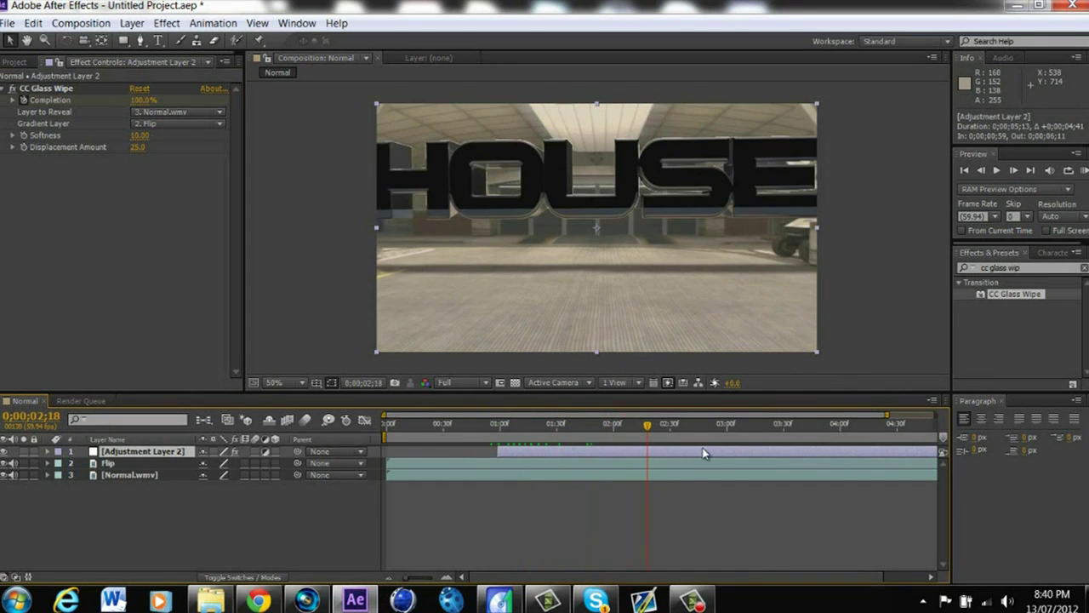